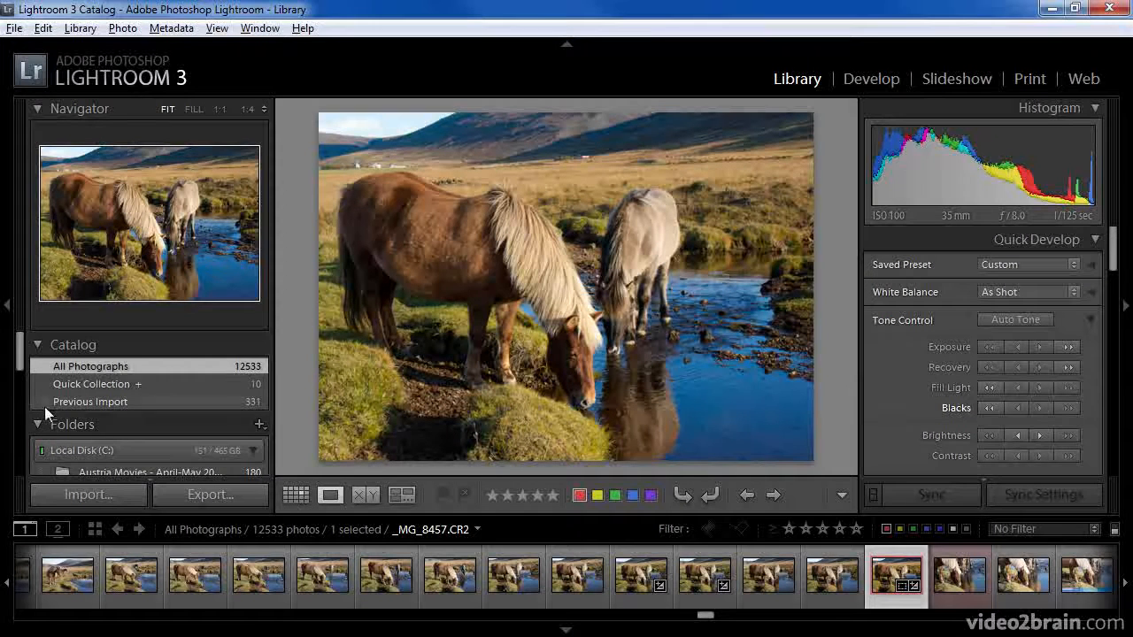
Show the Iceland - October 2009 folder and turn on the red-label filter for its photos
{"action": "scroll", "coordinate": [25, 381], "scroll_direction": "down", "scroll_amount": 5}
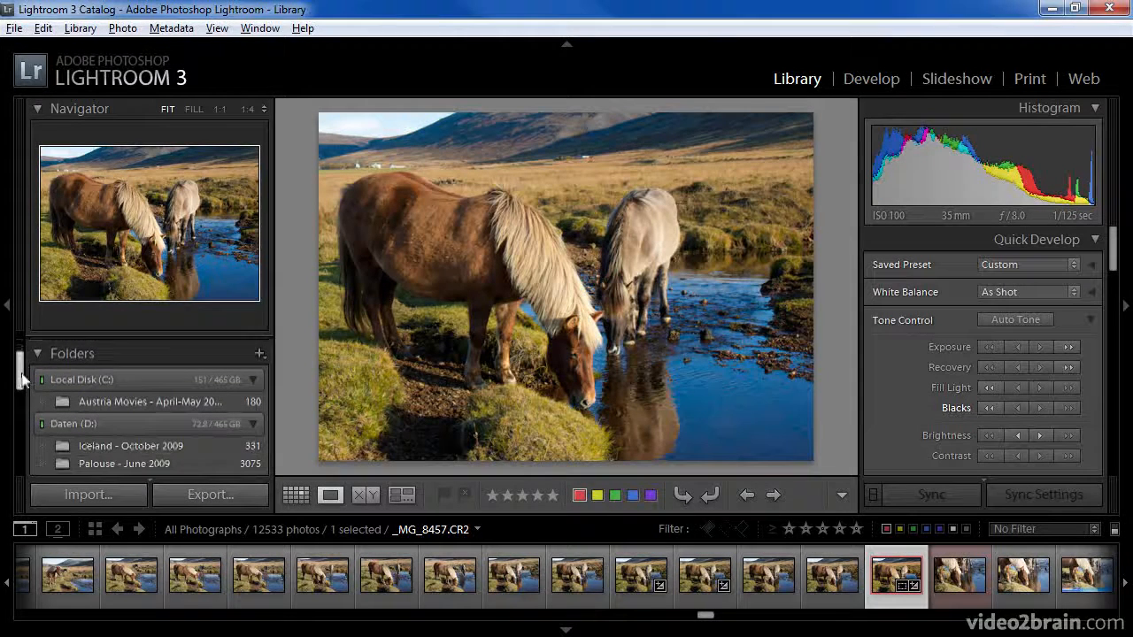
{"action": "scroll", "coordinate": [24, 387], "scroll_direction": "down", "scroll_amount": 1}
{"action": "left_click", "coordinate": [106, 372]}
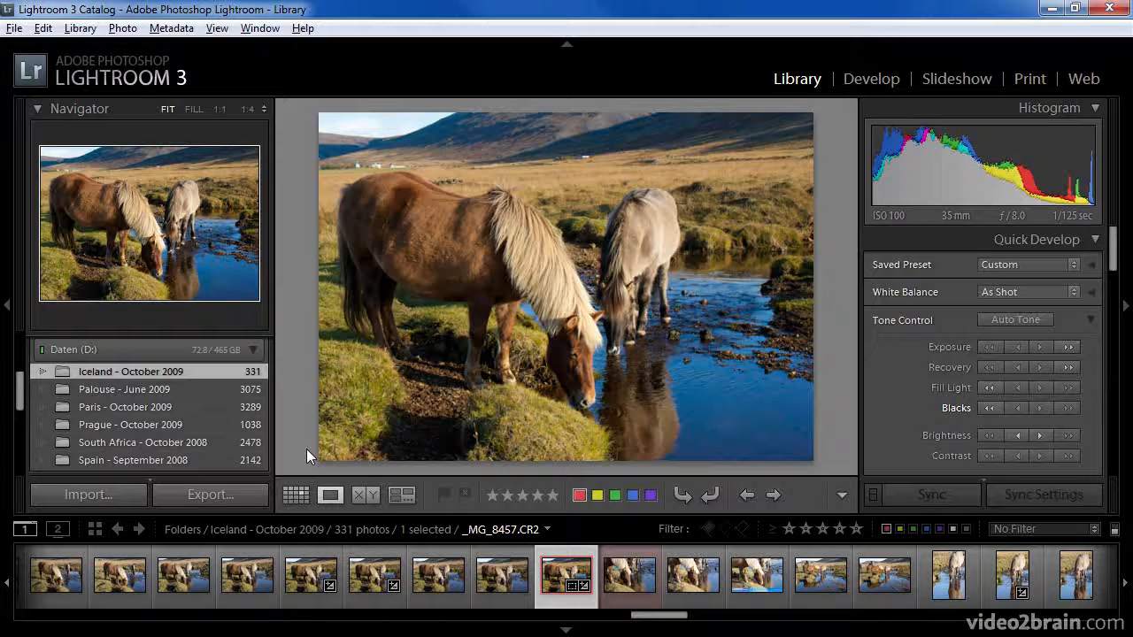
{"action": "left_click", "coordinate": [1115, 531]}
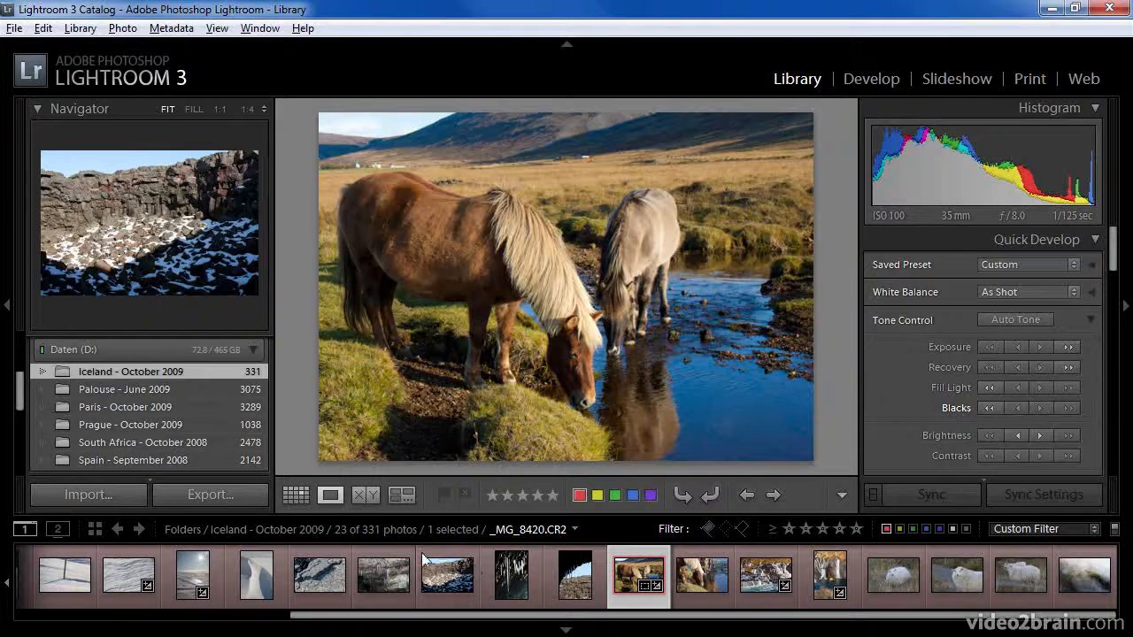
Display the photos in Grid view with the side panels and filmstrip hidden, and enlarge the thumbnails slightly
{"action": "left_click", "coordinate": [295, 496]}
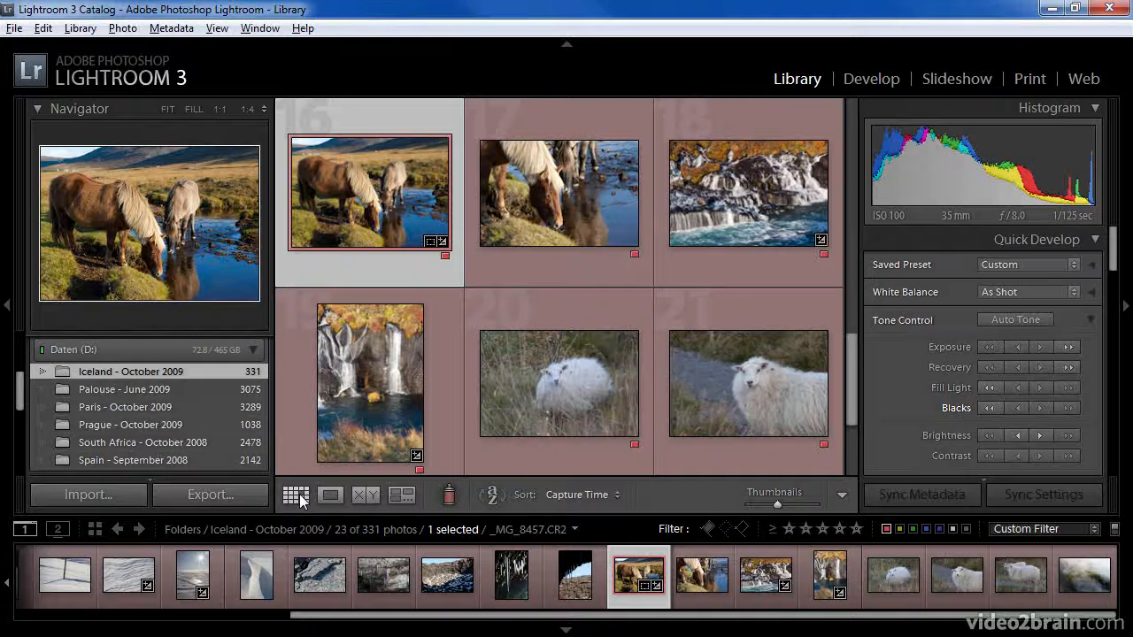
{"action": "key", "text": "shift+Tab"}
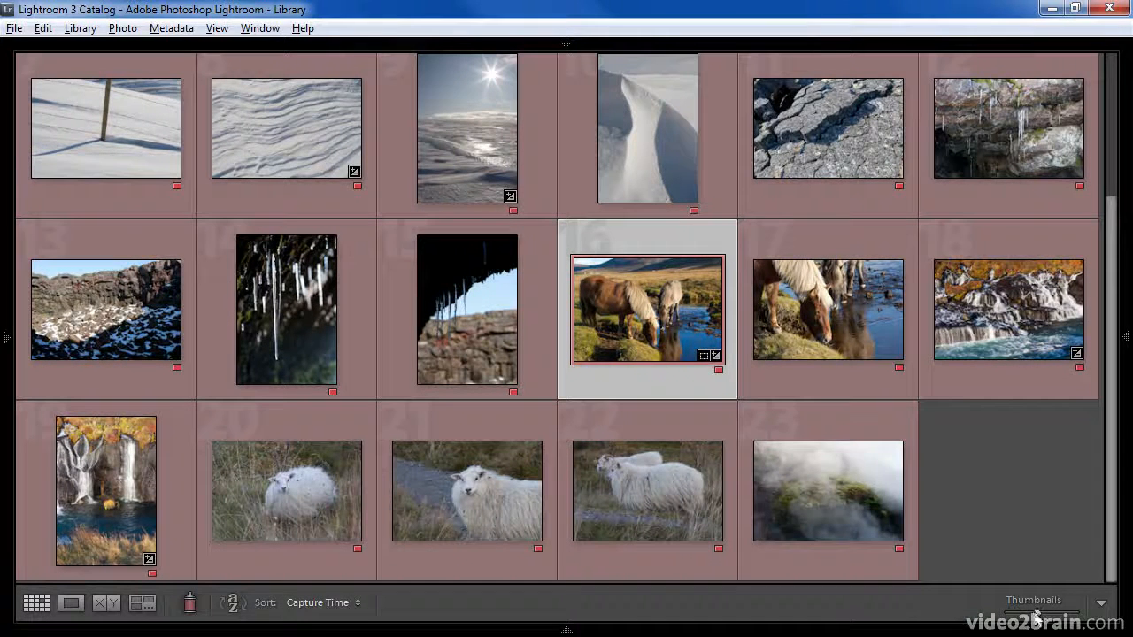
{"action": "left_click_drag", "start_coordinate": [1037, 614], "coordinate": [1044, 617]}
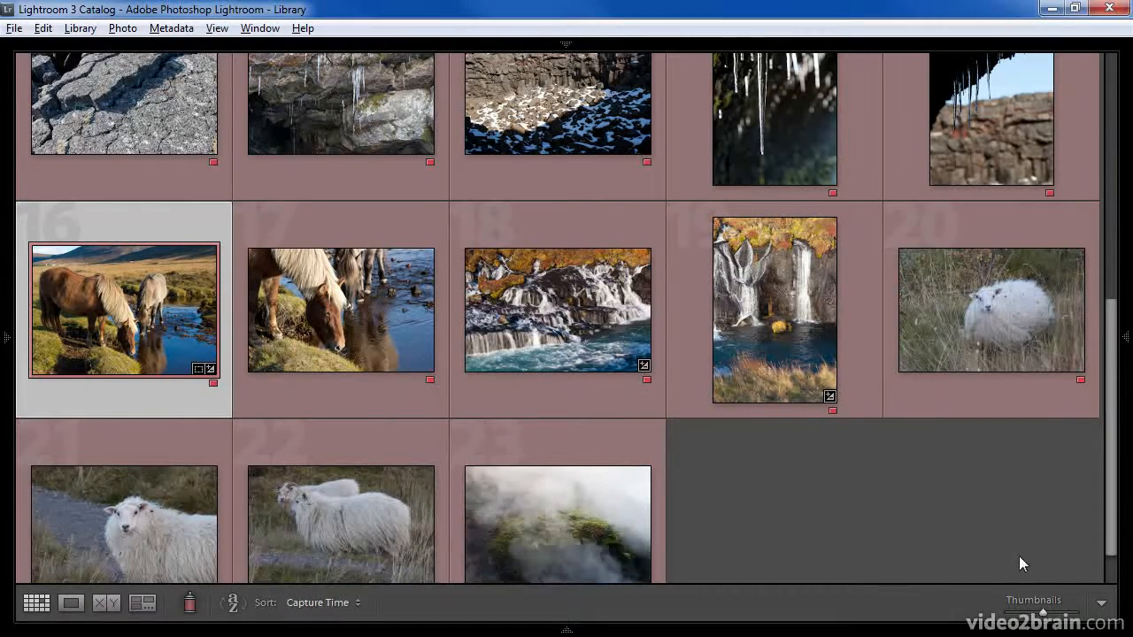
{"action": "left_click_drag", "start_coordinate": [1114, 531], "coordinate": [1126, 278]}
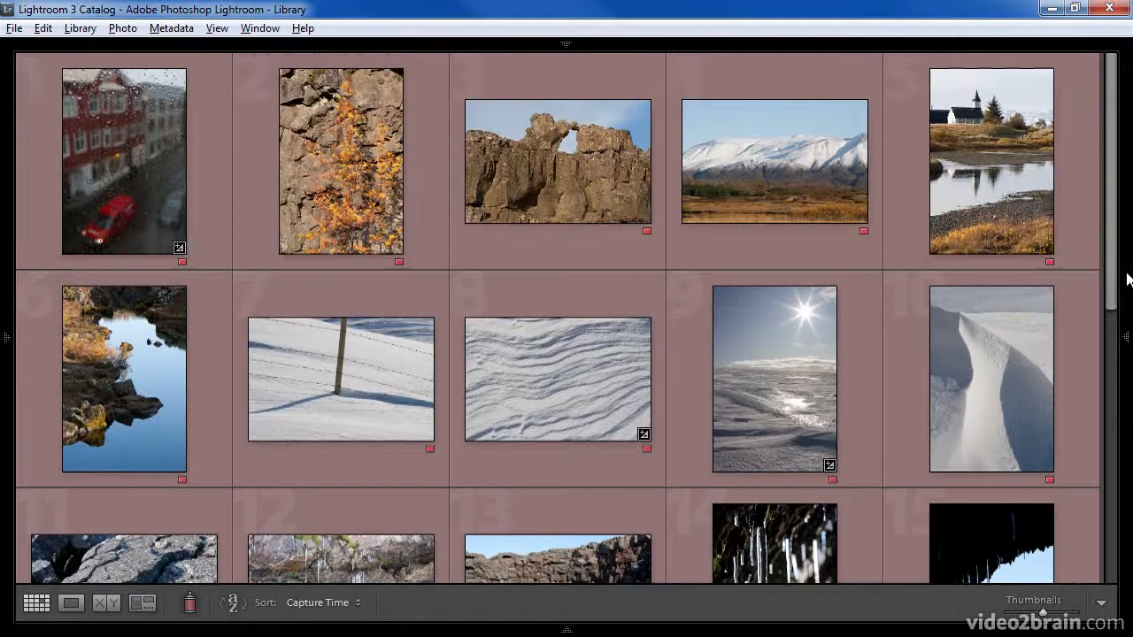
Add the rainy street photo with the red car to the Quick Collection
{"action": "mouse_move", "coordinate": [1037, 324]}
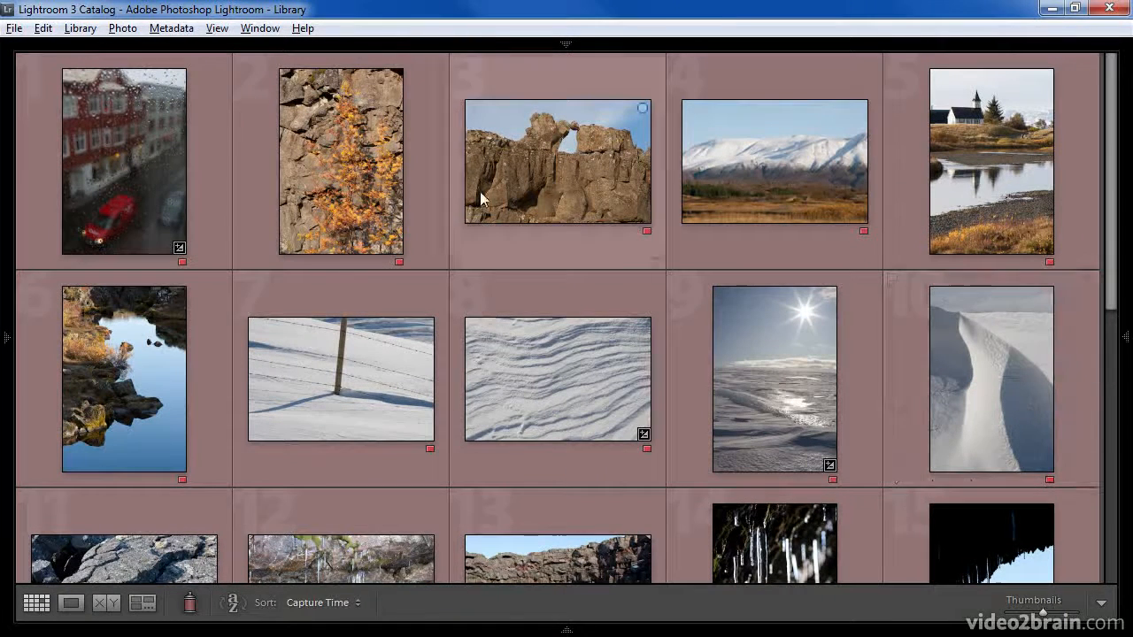
{"action": "mouse_move", "coordinate": [111, 175]}
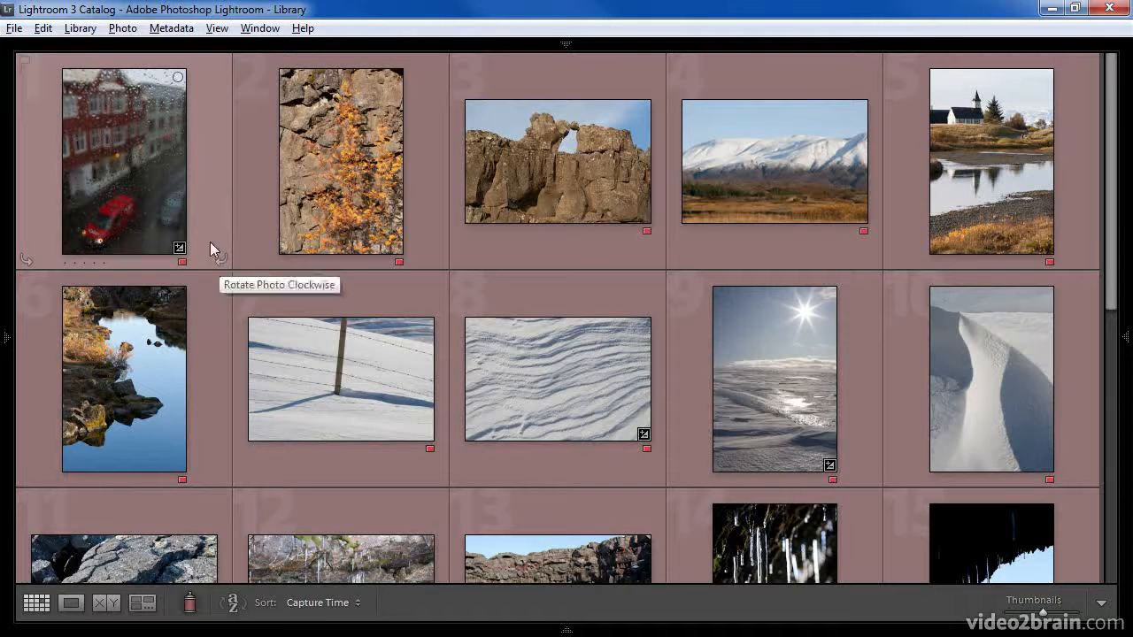
{"action": "left_click", "coordinate": [177, 79]}
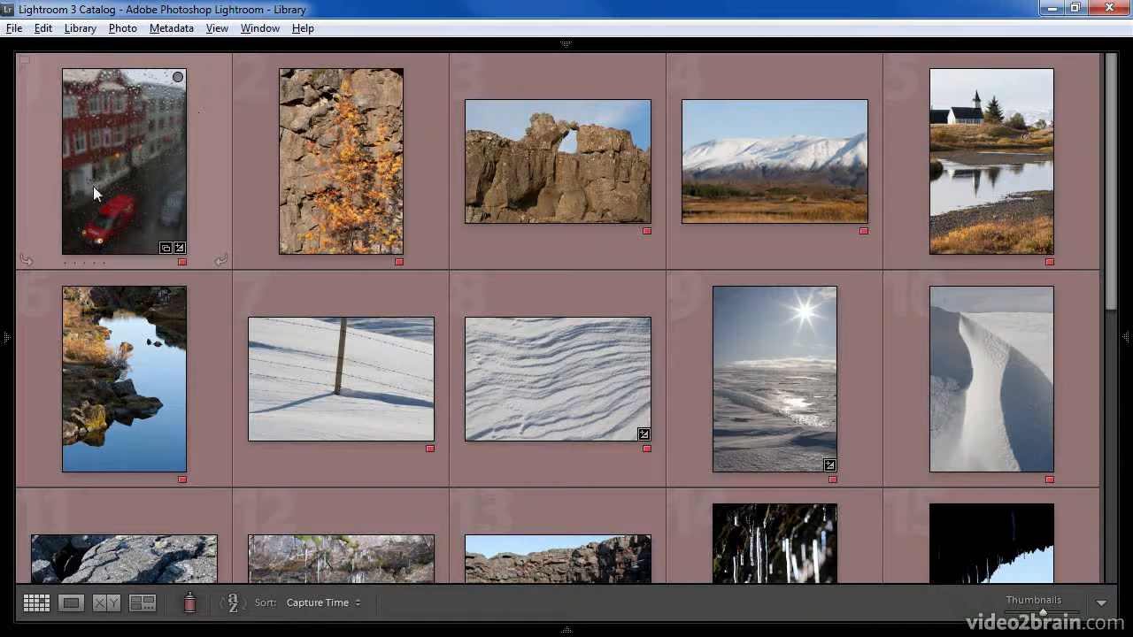
Open the Quick Collection and remove every photo from it except the rainy street with the red car
{"action": "left_click", "coordinate": [7, 232]}
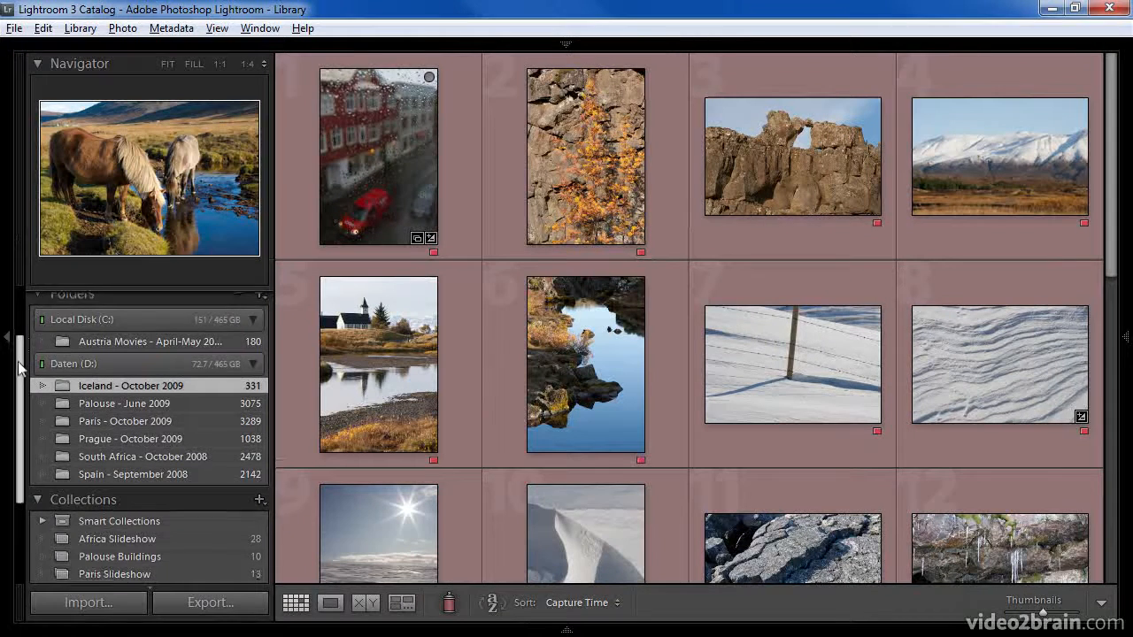
{"action": "left_click_drag", "start_coordinate": [17, 342], "coordinate": [16, 301]}
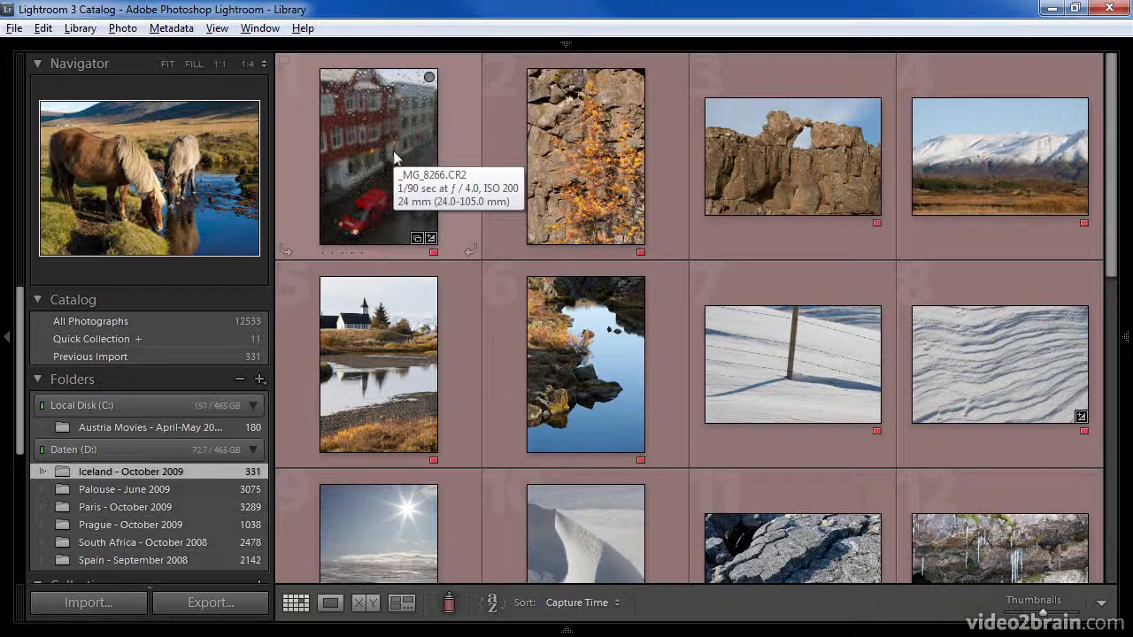
{"action": "left_click", "coordinate": [227, 336]}
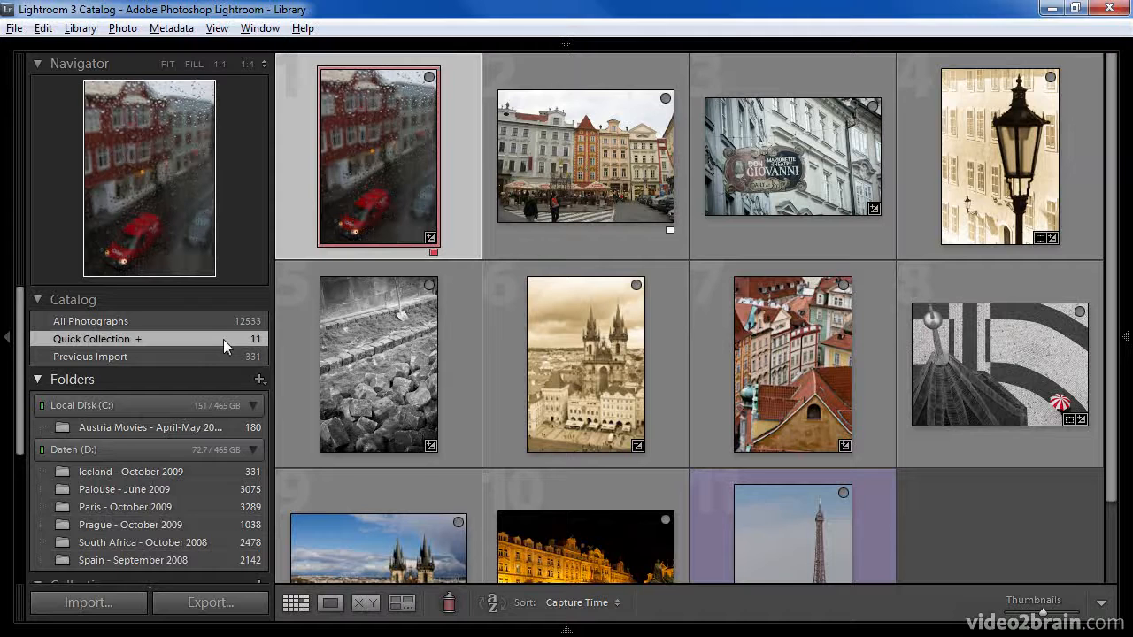
{"action": "key", "text": "ctrl+a"}
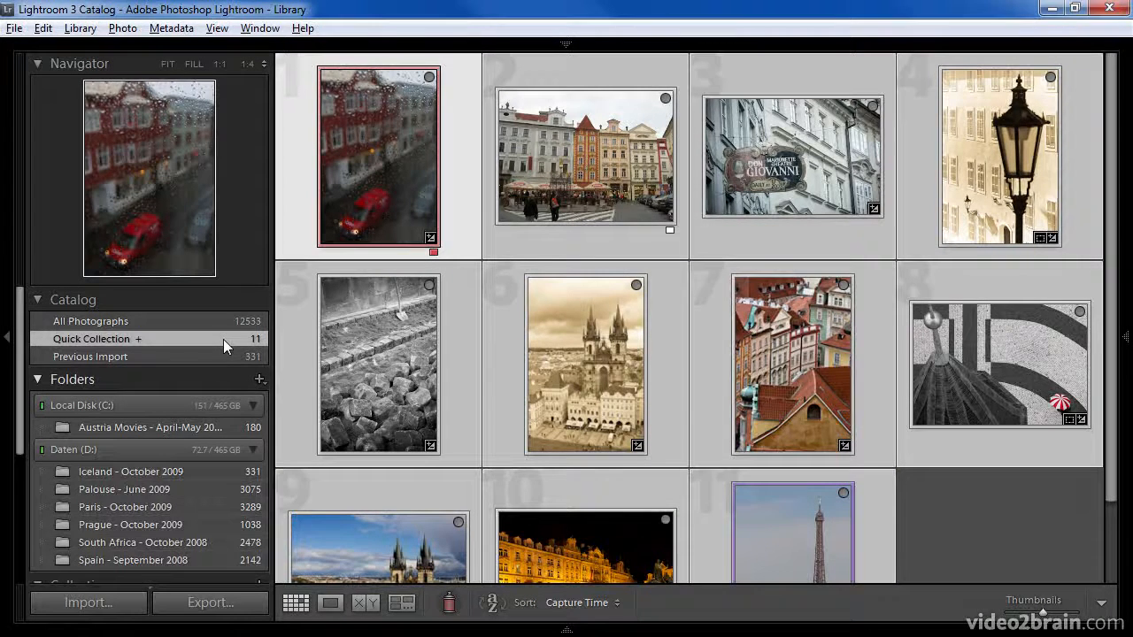
{"action": "mouse_move", "coordinate": [366, 171]}
{"action": "key", "text": "Right"}
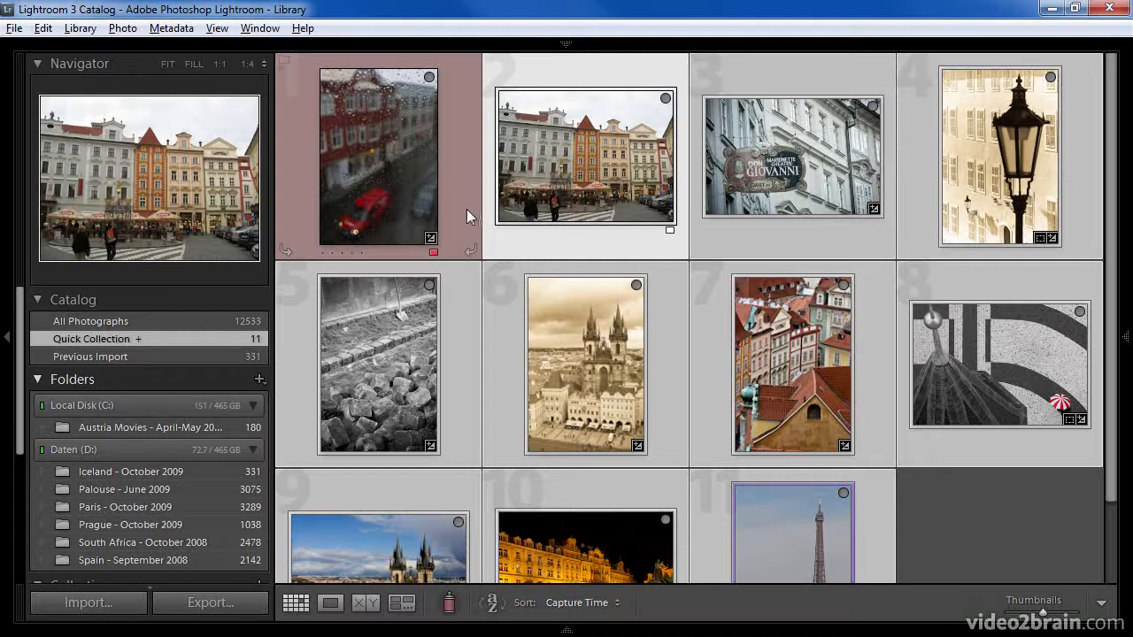
{"action": "left_click", "coordinate": [666, 100]}
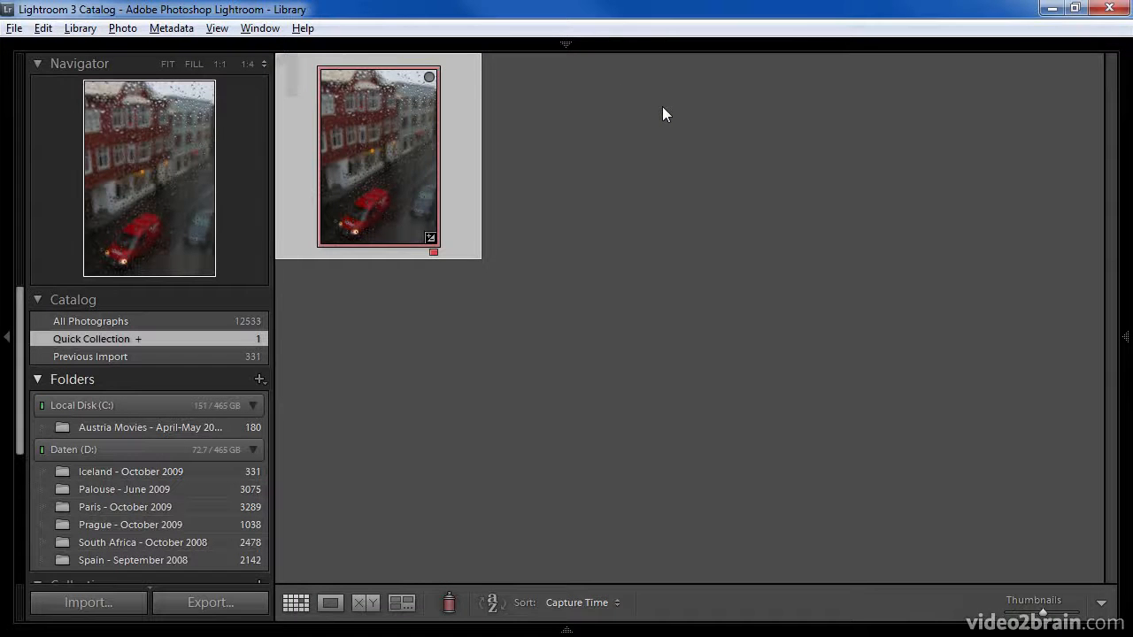
Show the Iceland - October 2009 folder with the red-label filter on and the left panels hidden
{"action": "left_click", "coordinate": [138, 474]}
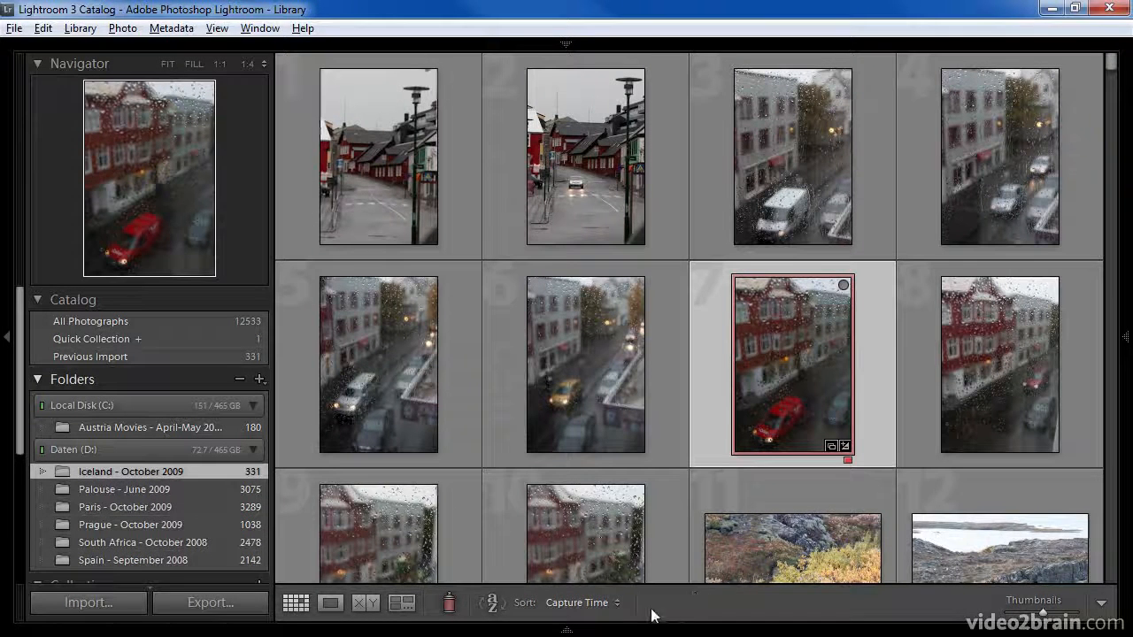
{"action": "left_click", "coordinate": [566, 631]}
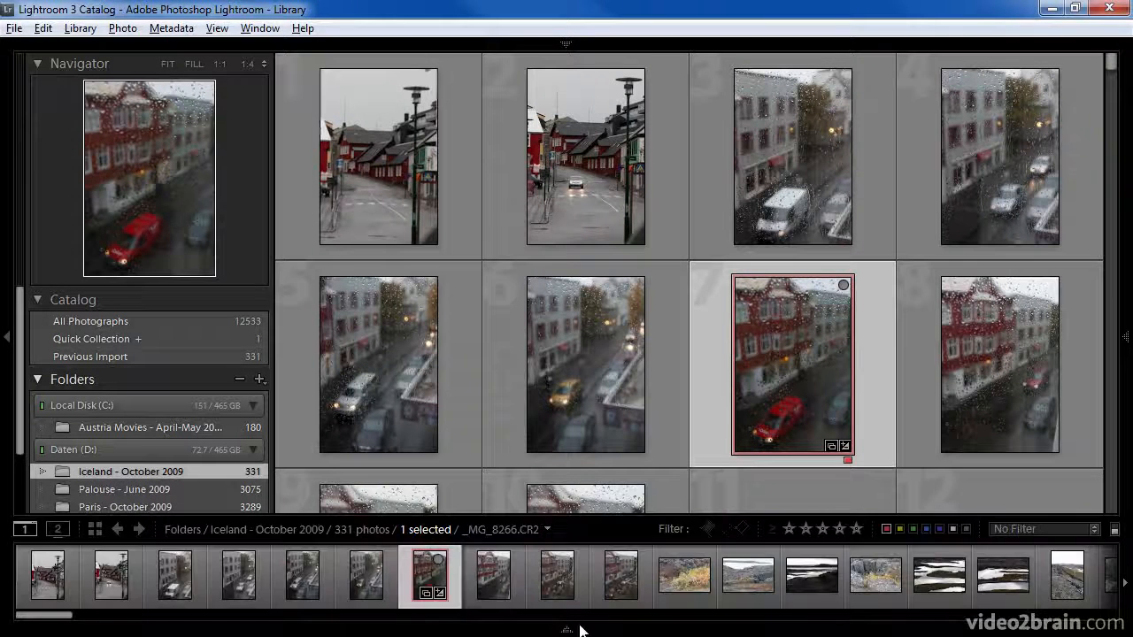
{"action": "left_click", "coordinate": [1114, 531]}
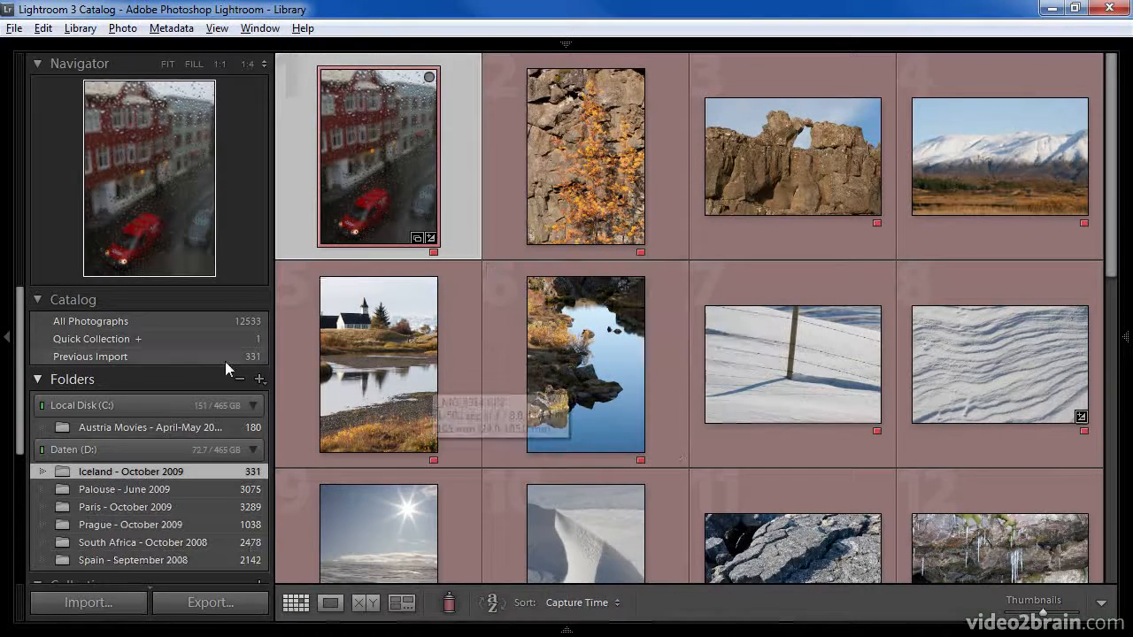
{"action": "left_click", "coordinate": [7, 339]}
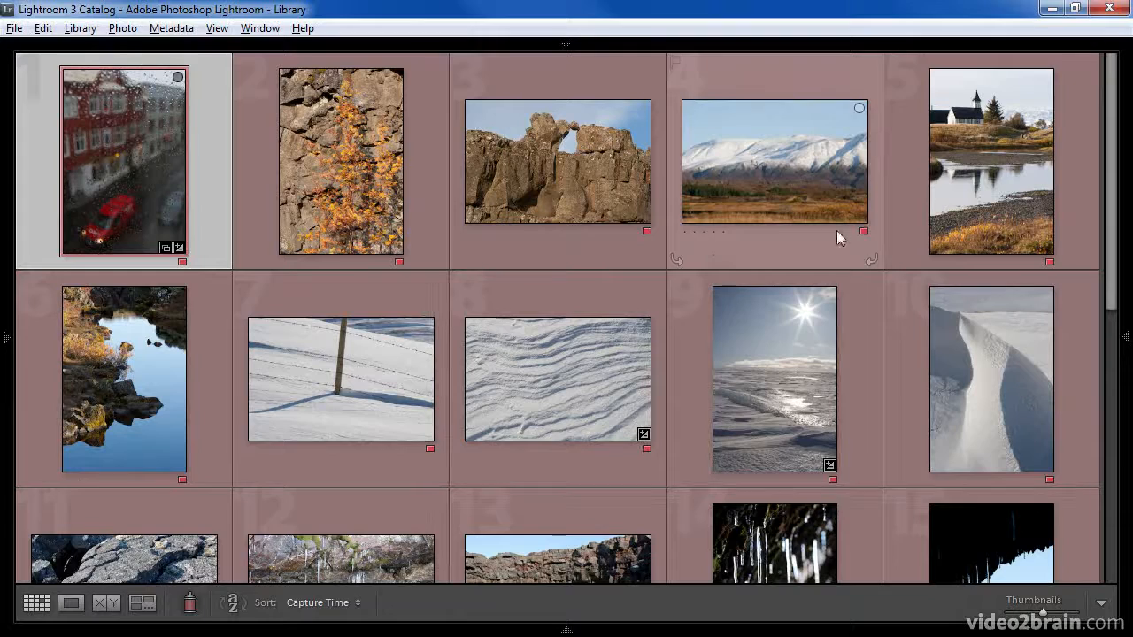
Add the two horses, waterfall rapids, single sheep, snowy fence post, church and snowy mountain photos to the Quick Collection
{"action": "left_click_drag", "start_coordinate": [1115, 184], "coordinate": [1095, 413]}
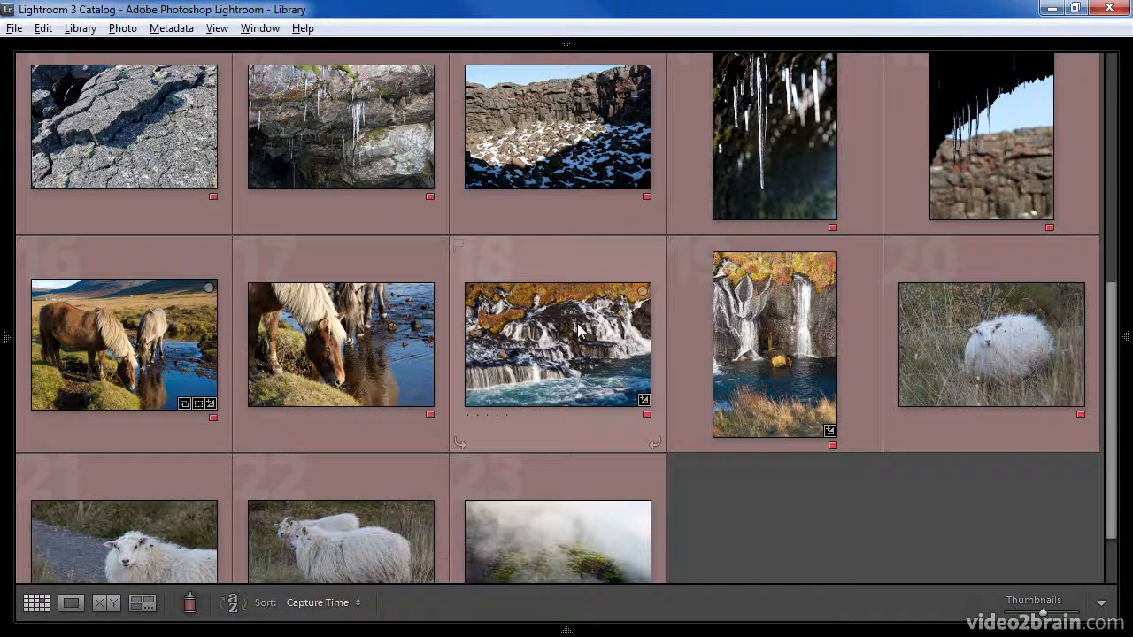
{"action": "left_click", "coordinate": [642, 292]}
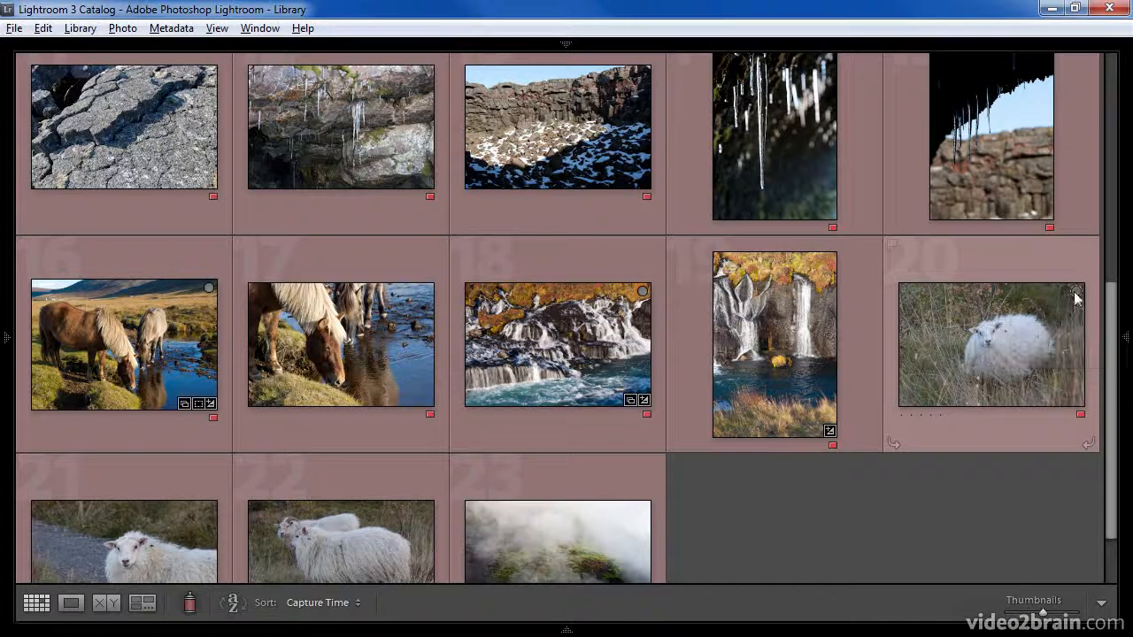
{"action": "scroll", "coordinate": [1108, 350], "scroll_direction": "down", "scroll_amount": 1}
{"action": "left_click_drag", "start_coordinate": [1111, 352], "coordinate": [1113, 205]}
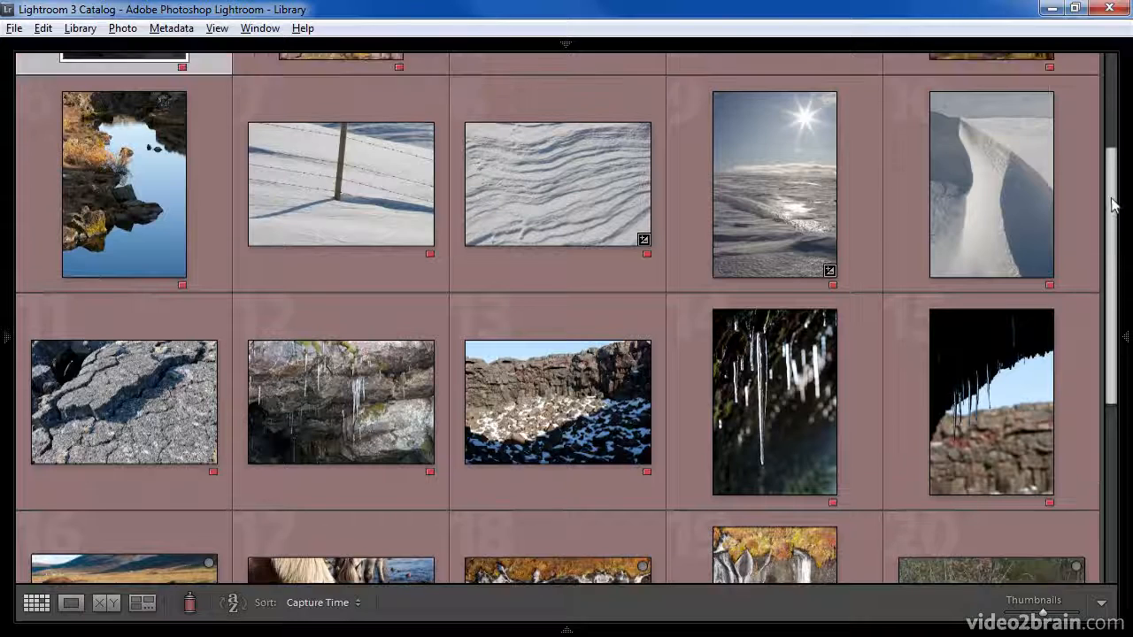
{"action": "scroll", "coordinate": [956, 144], "scroll_direction": "up", "scroll_amount": 3}
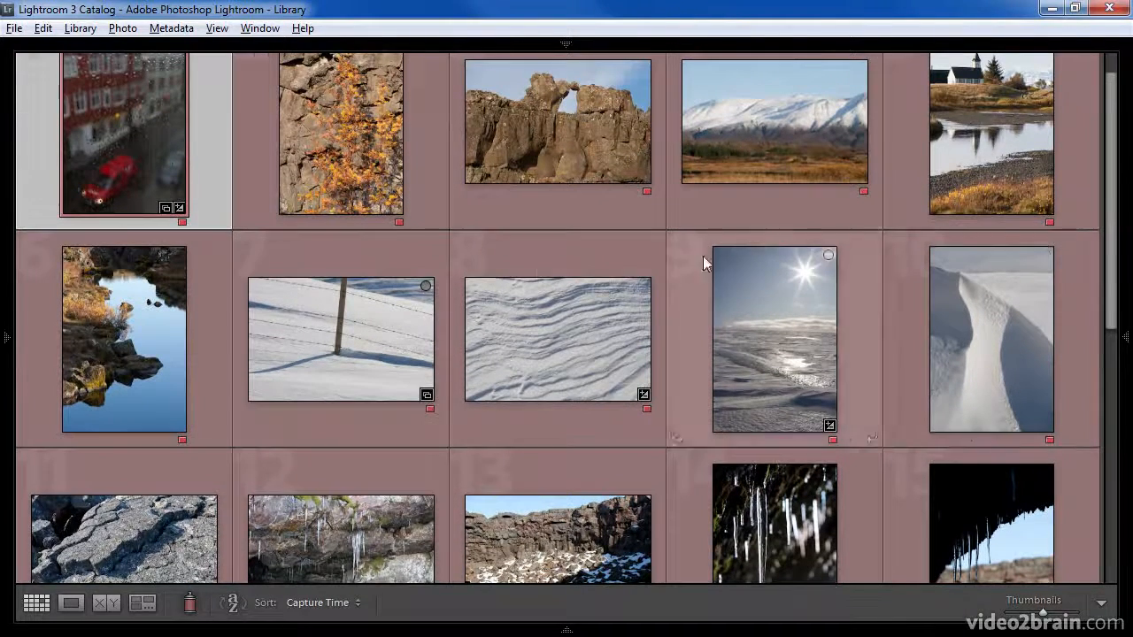
{"action": "left_click_drag", "start_coordinate": [1113, 239], "coordinate": [1119, 190]}
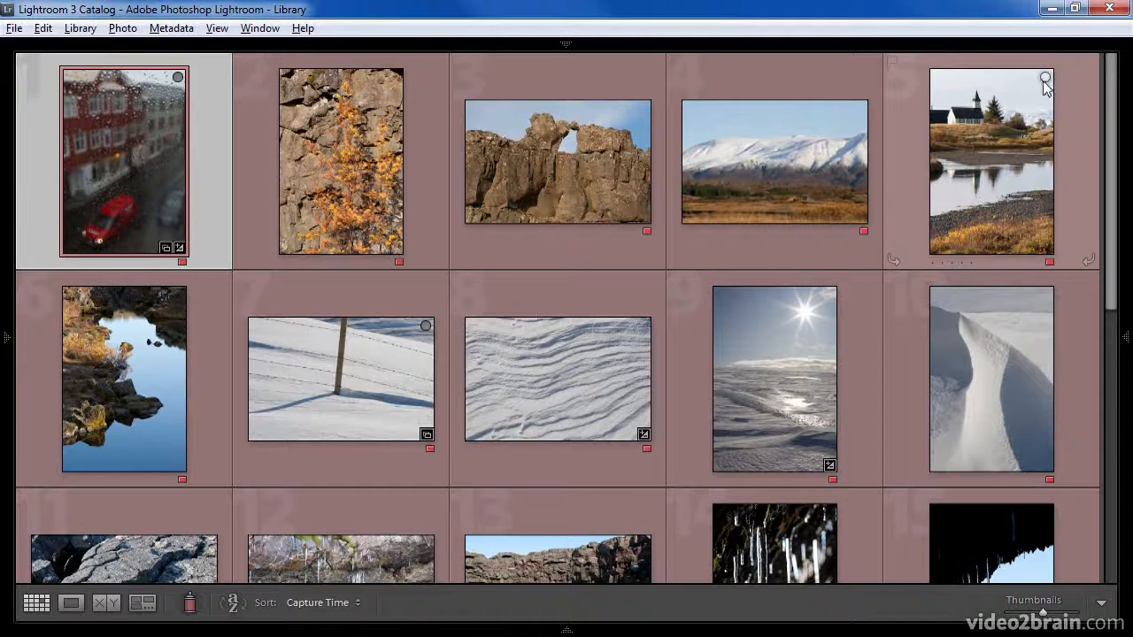
{"action": "left_click", "coordinate": [857, 109]}
Open the Quick Collection and remove the church photo and the snowy mountain photo from it
{"action": "mouse_move", "coordinate": [2, 338]}
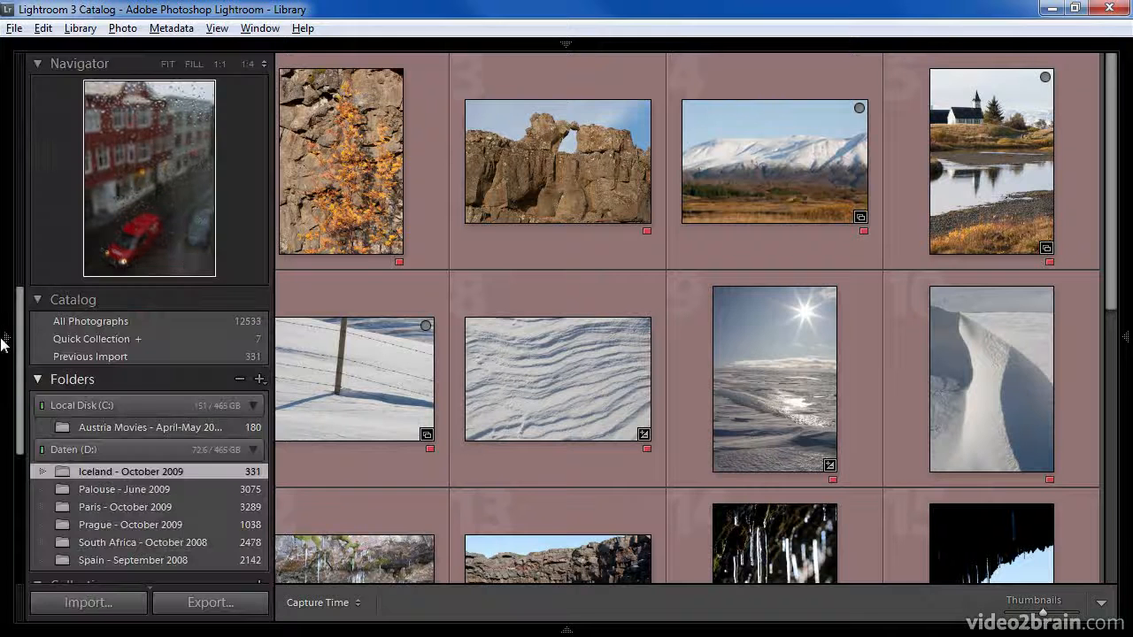
{"action": "left_click", "coordinate": [67, 339]}
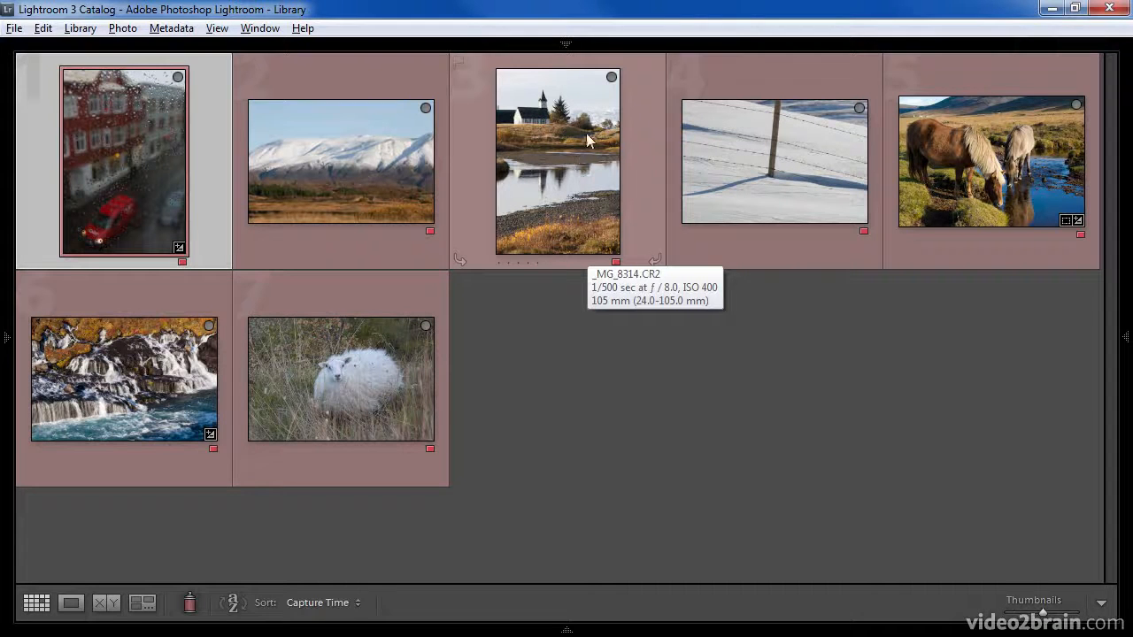
{"action": "left_click", "coordinate": [612, 78]}
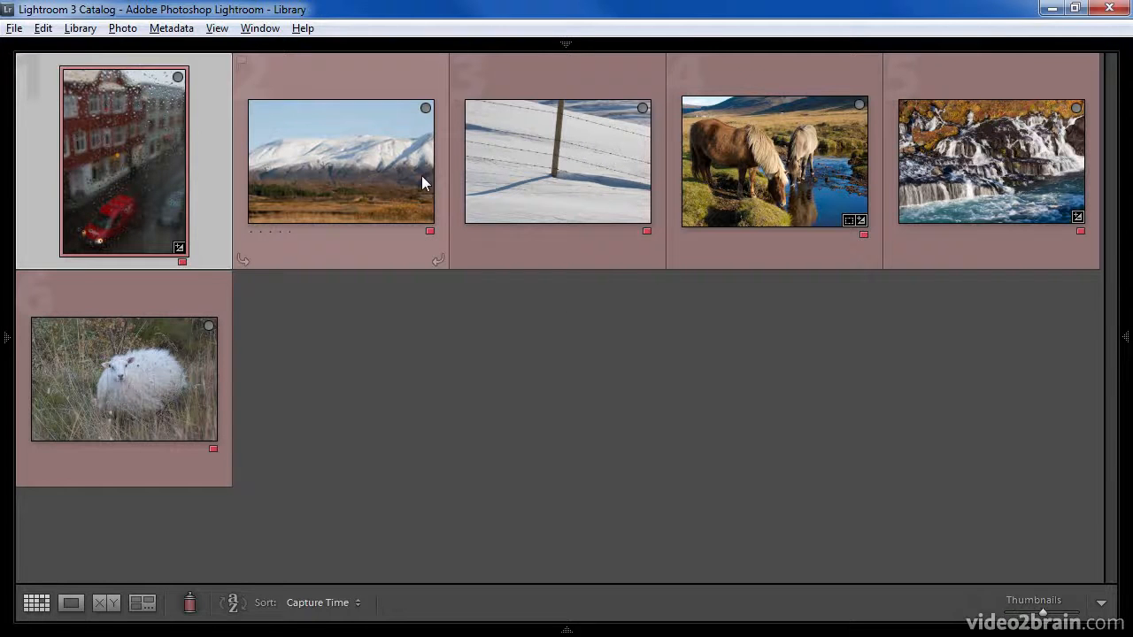
{"action": "left_click", "coordinate": [426, 108]}
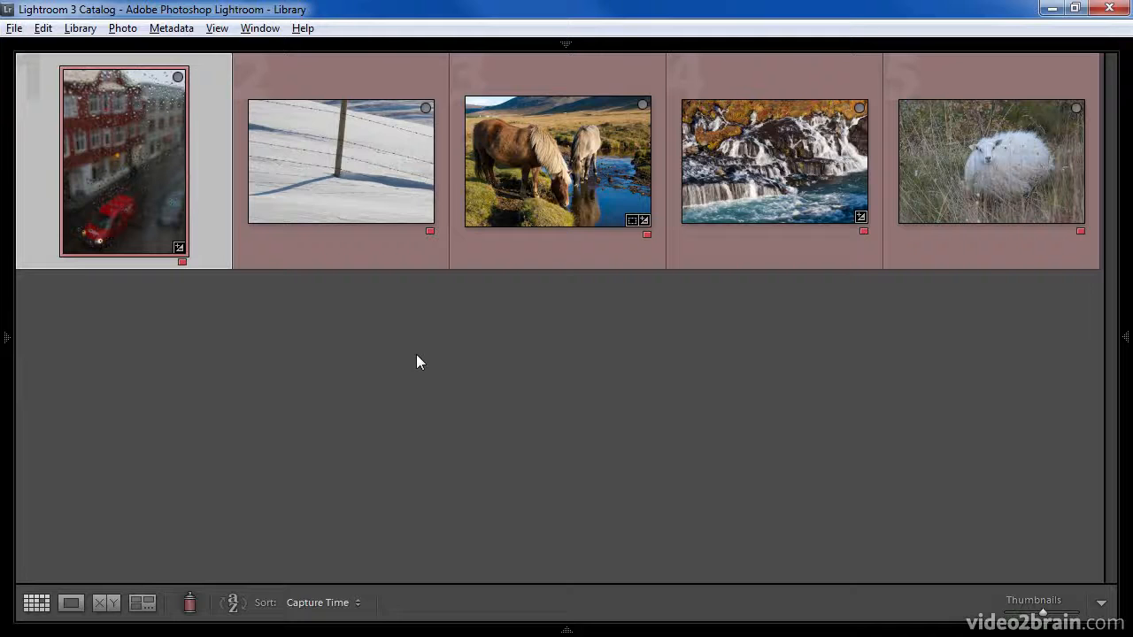
Bring back the hidden panels and show the Iceland - October 2009 folder filtered to red-labelled photos
{"action": "key", "text": "shift+Tab"}
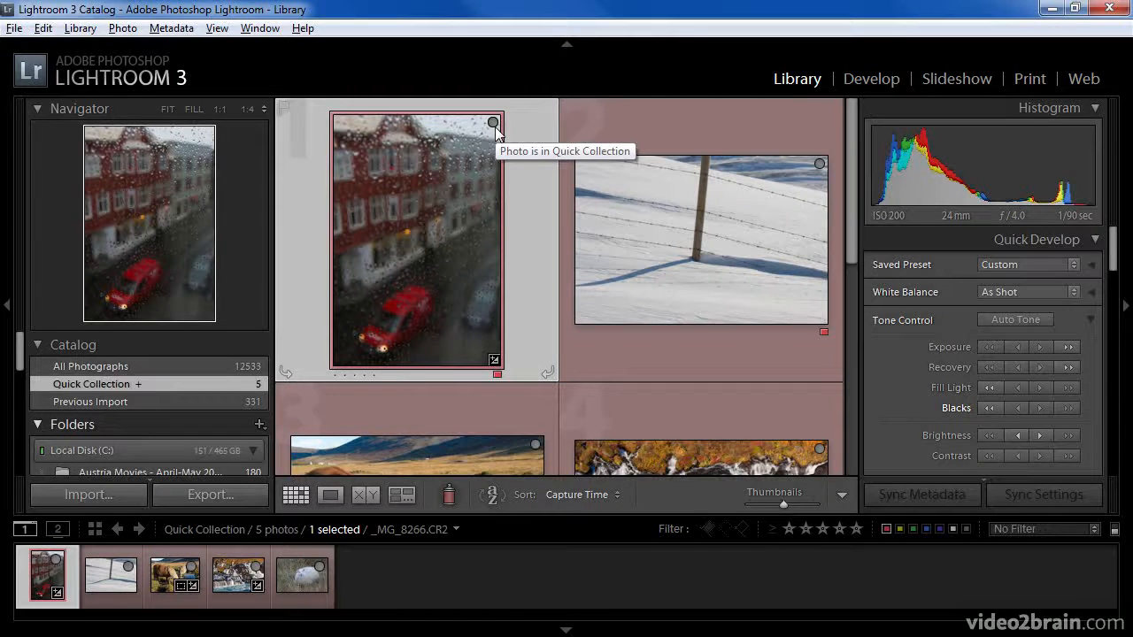
{"action": "left_click_drag", "start_coordinate": [26, 347], "coordinate": [23, 387]}
{"action": "left_click", "coordinate": [169, 395]}
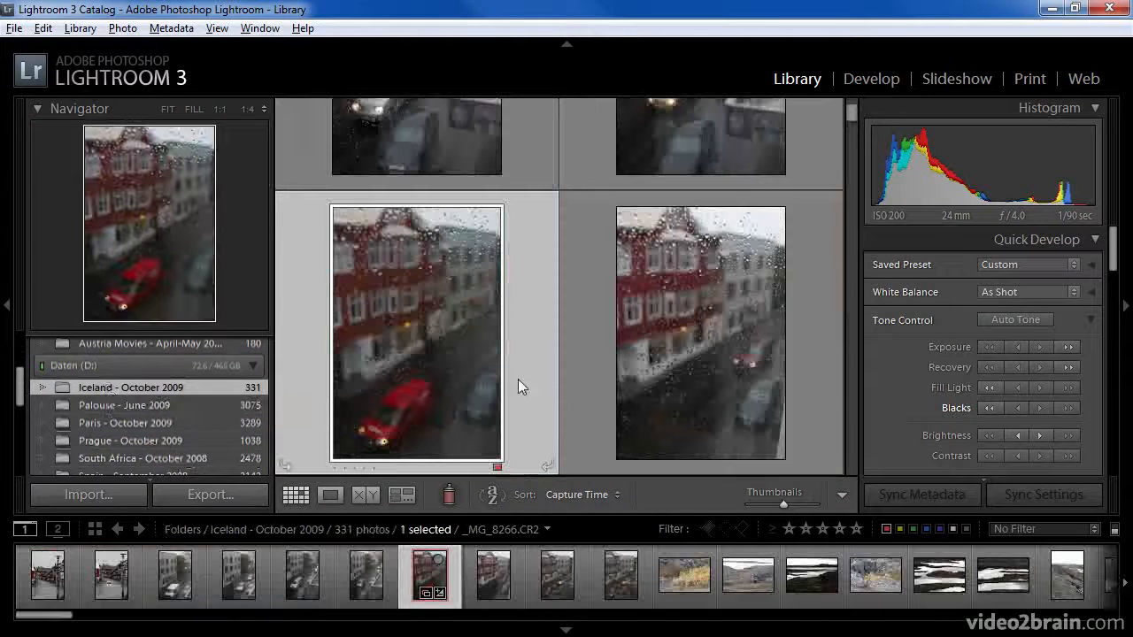
{"action": "left_click", "coordinate": [853, 124]}
{"action": "left_click_drag", "start_coordinate": [854, 124], "coordinate": [852, 146]}
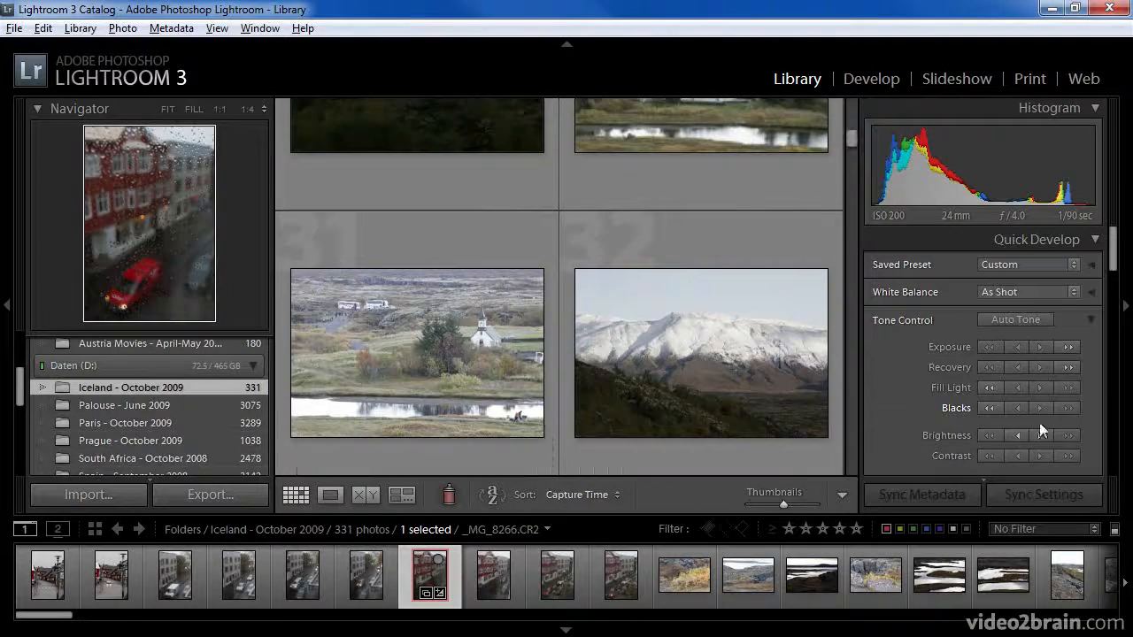
{"action": "left_click", "coordinate": [1113, 528]}
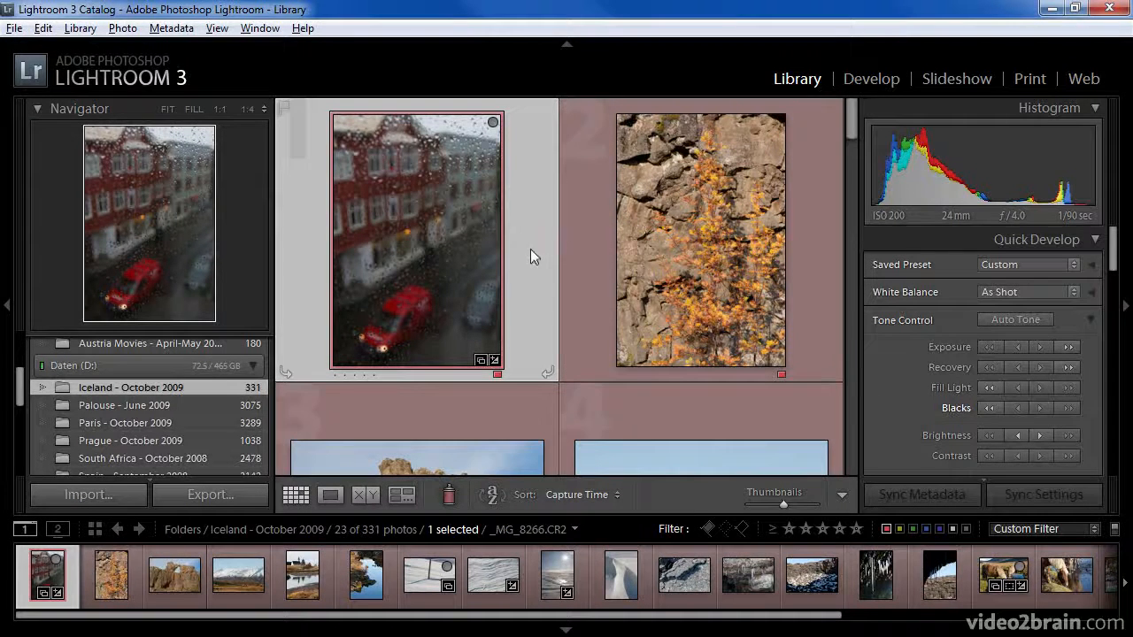
Add the photo of the orange autumn tree against the rock wall to the Quick Collection and open that collection
{"action": "left_click_drag", "start_coordinate": [22, 396], "coordinate": [25, 346]}
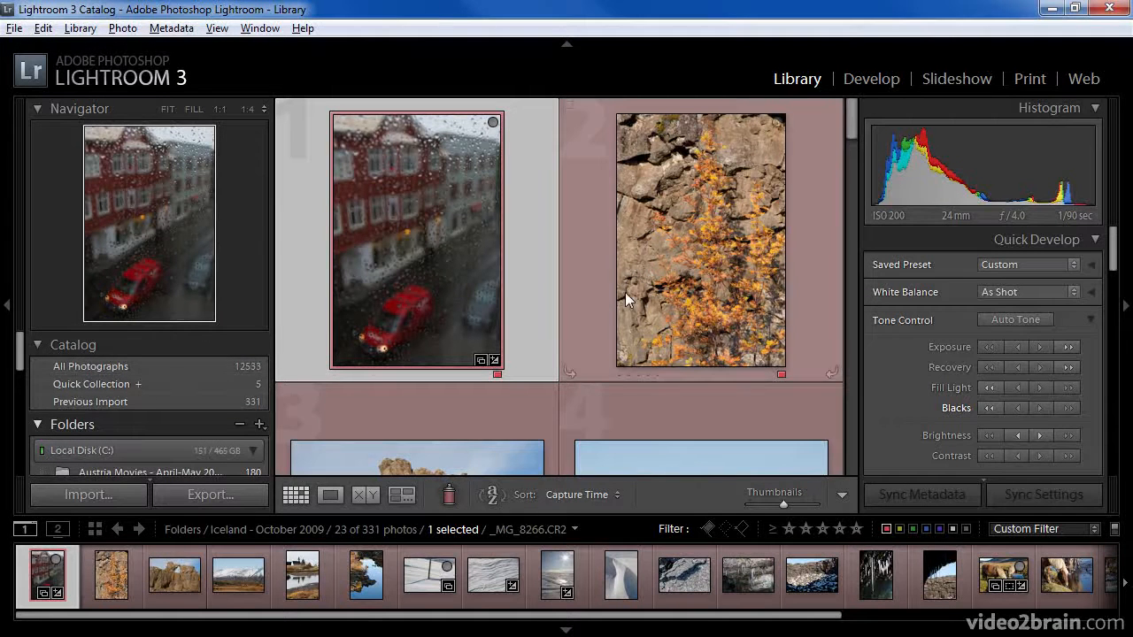
{"action": "left_click_drag", "start_coordinate": [670, 263], "coordinate": [152, 388]}
{"action": "left_click", "coordinate": [212, 386]}
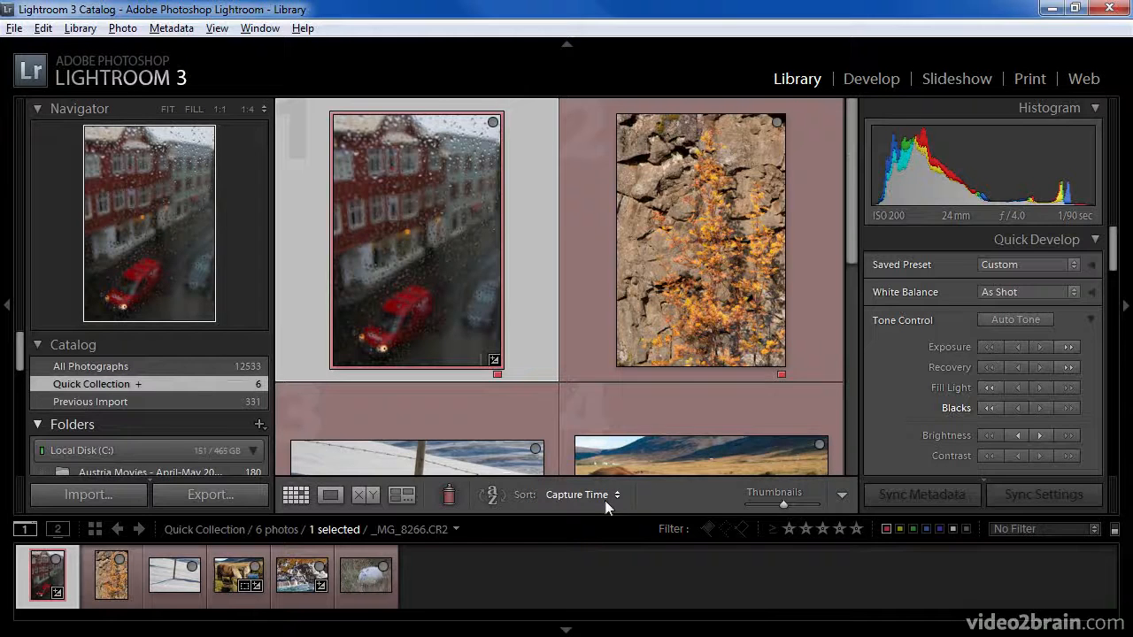
Hide the surrounding panels and remove the rainy street photo with the red car from the Quick Collection
{"action": "key", "text": "shift+Tab"}
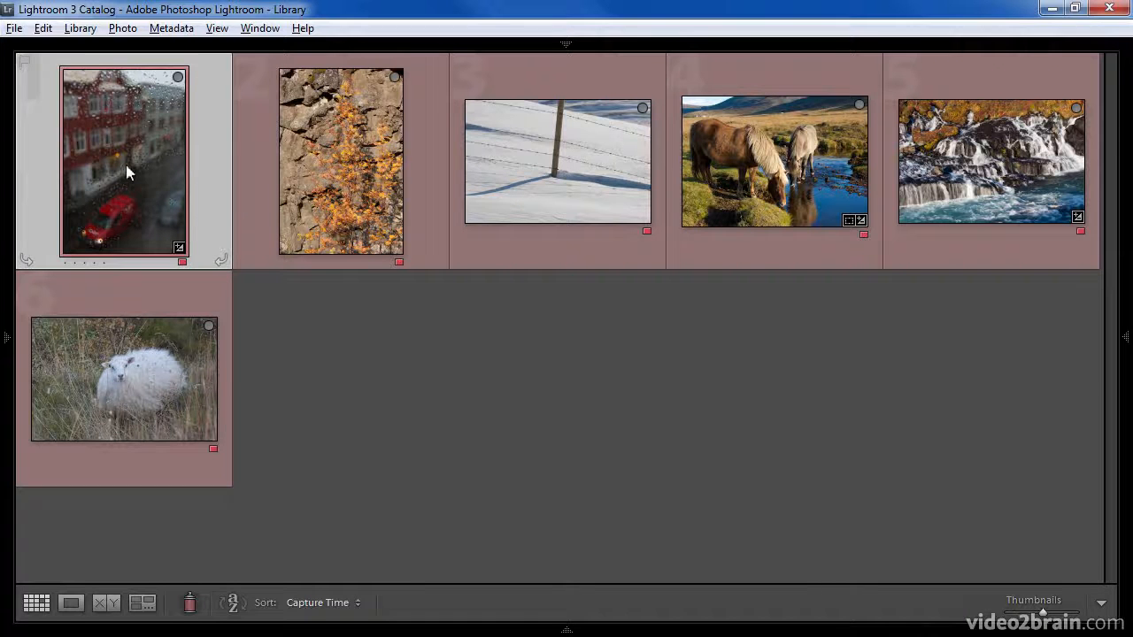
{"action": "mouse_move", "coordinate": [125, 165]}
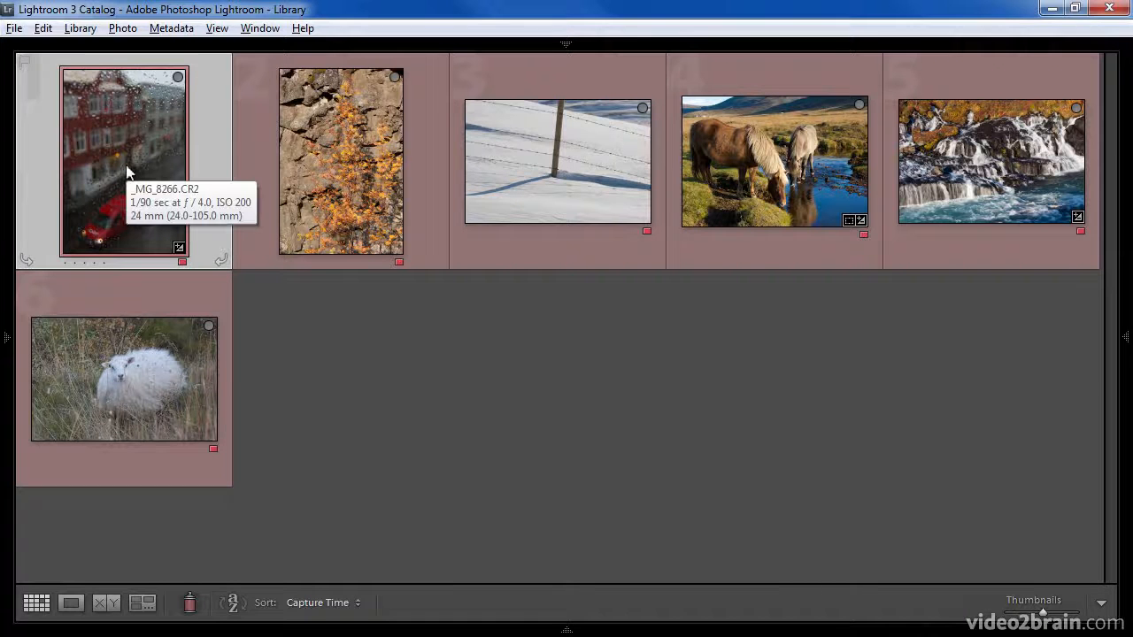
{"action": "left_click", "coordinate": [177, 78]}
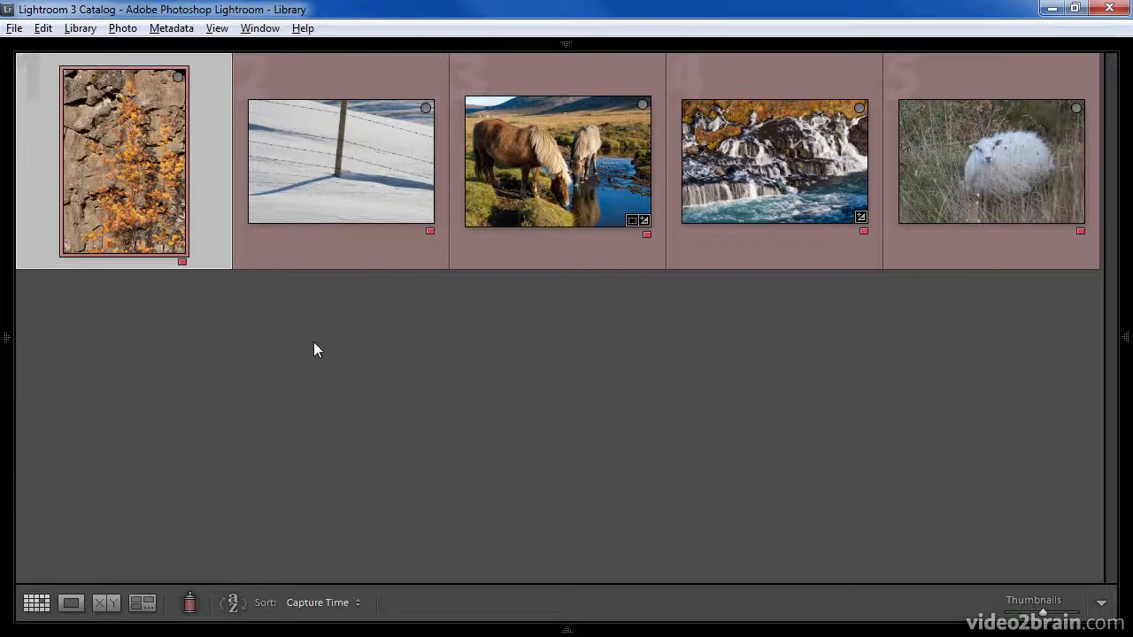